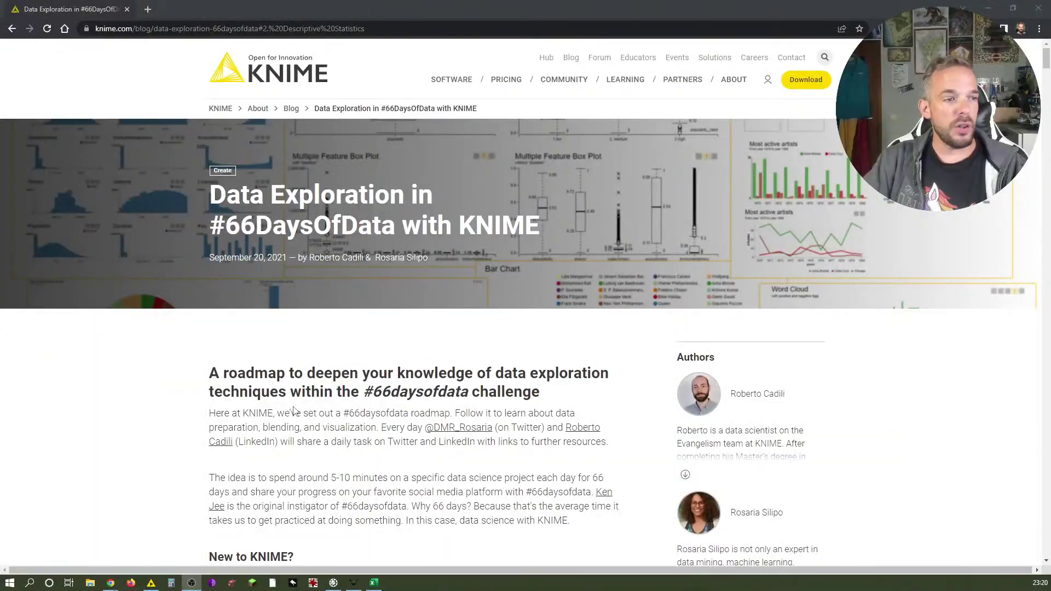
Read the Day 12 task on zeros, missing values, infinity and NaN in the blog's Descriptive Statistics section
scroll(294, 410, down, 20)
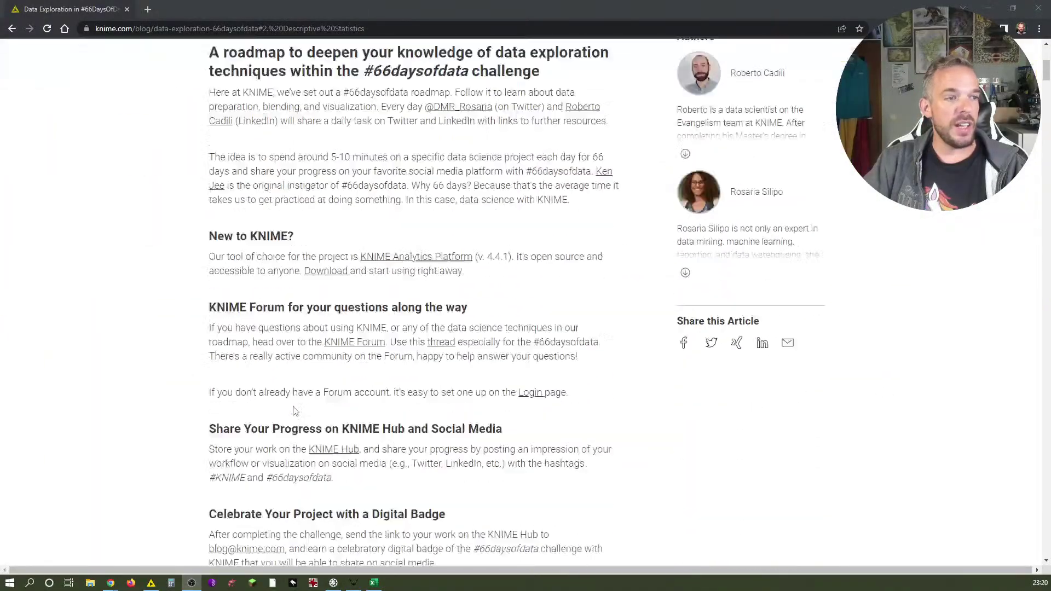
click(290, 381)
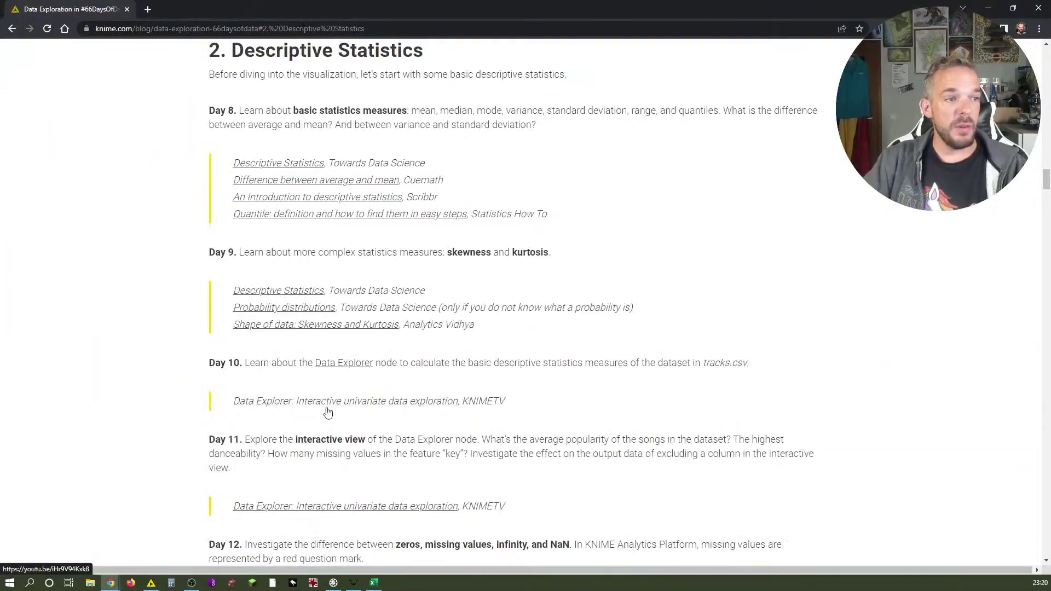
scroll(591, 366, down, 4)
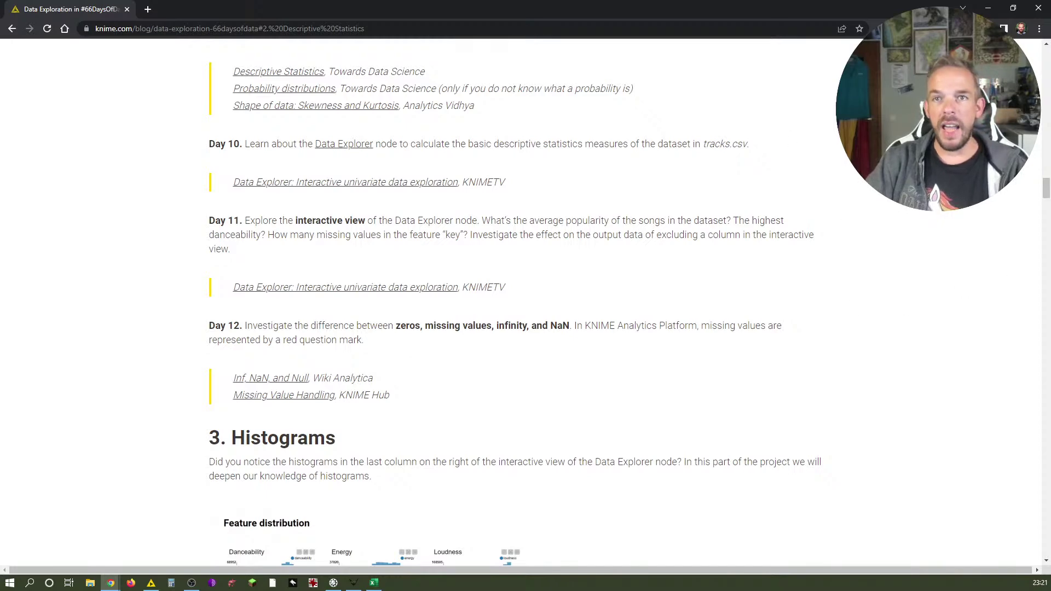
Switch to KNIME Analytics Platform and examine the Data Explorer node's Filtered Table for missing values across its rows and columns
key(alt+Tab)
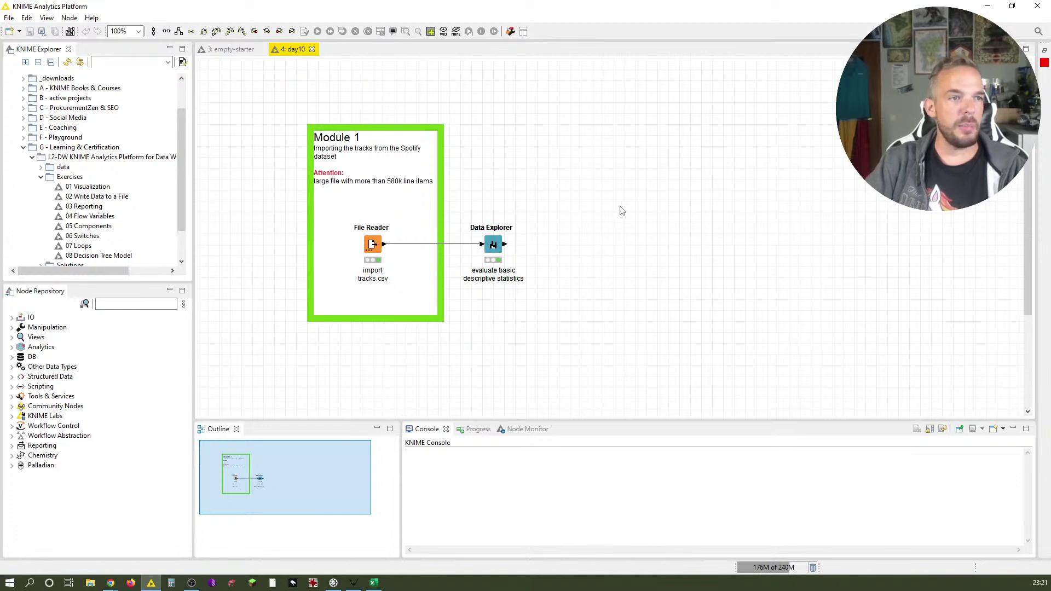
right_click(497, 255)
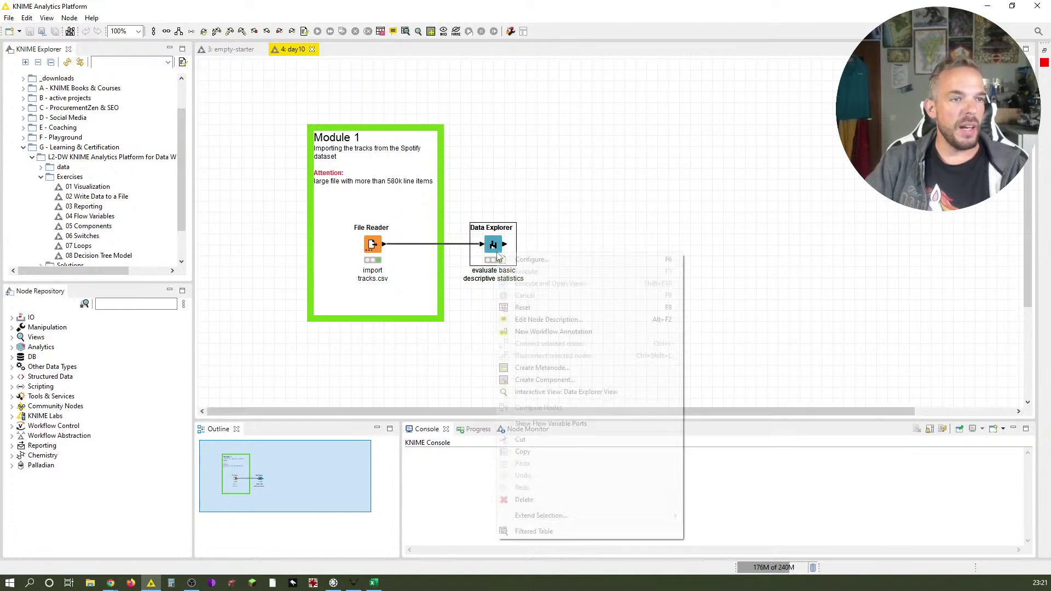
click(579, 531)
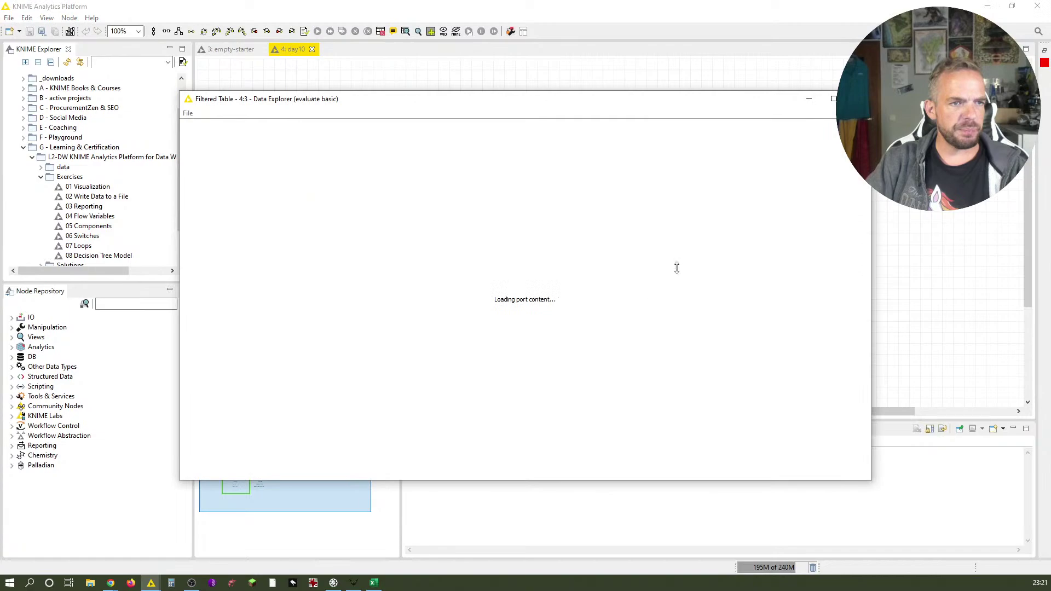
drag(598, 474, 734, 474)
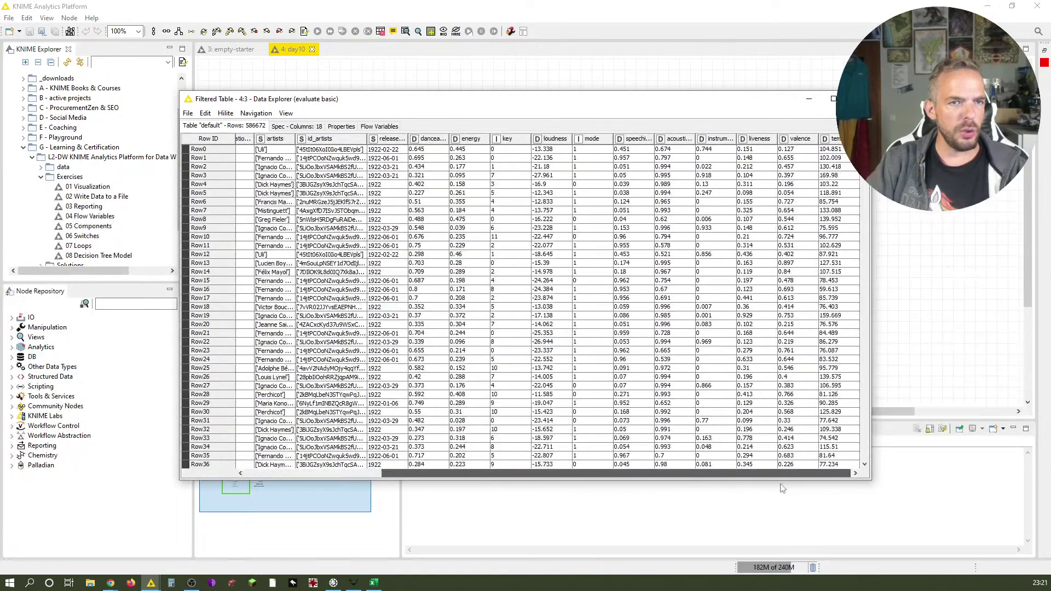
drag(865, 147, 865, 502)
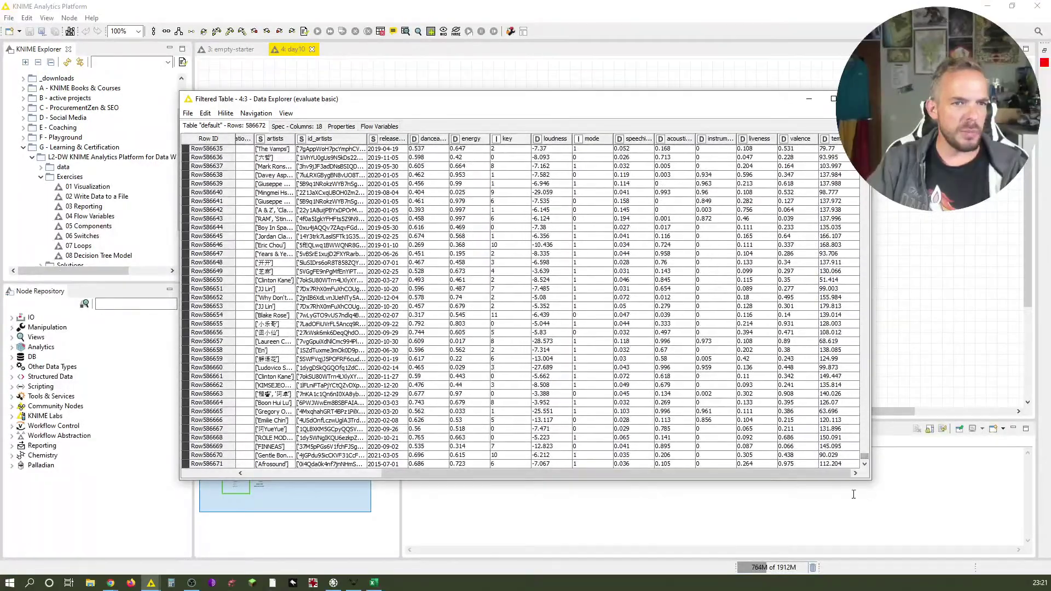
drag(728, 473, 588, 469)
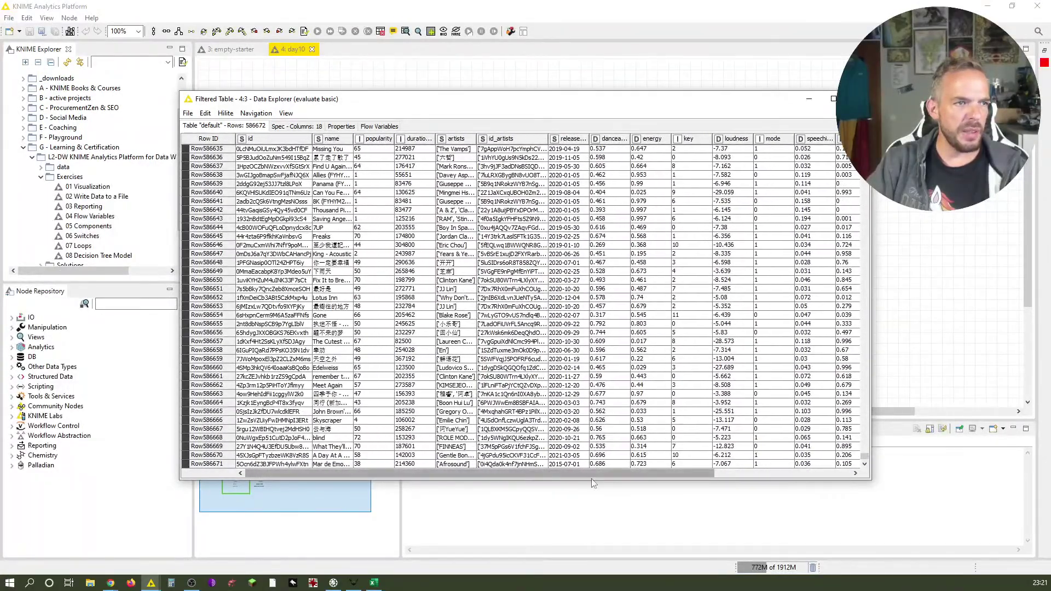
click(809, 102)
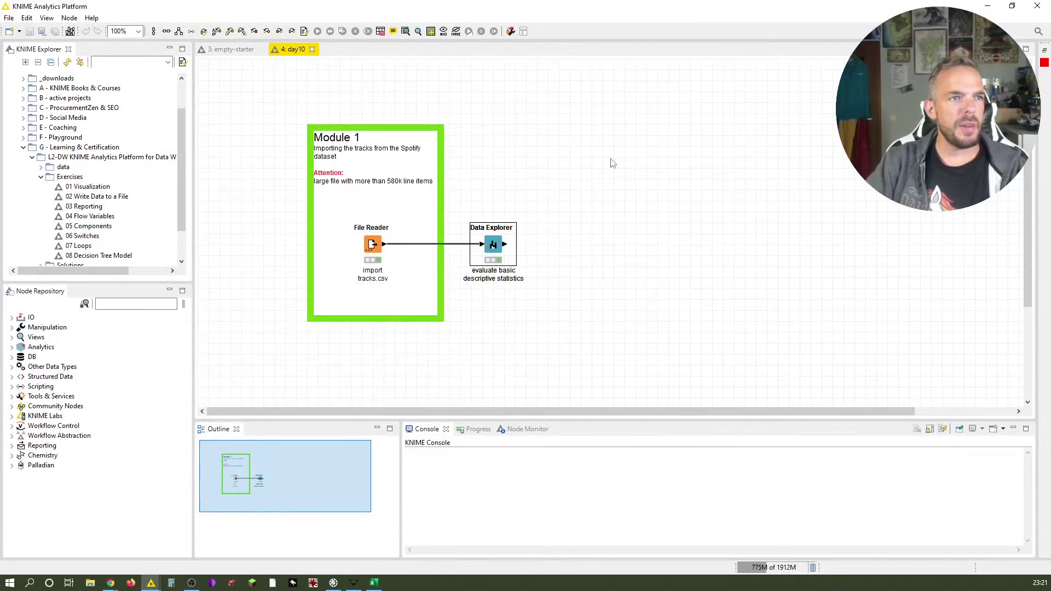
right_click(604, 116)
click(573, 114)
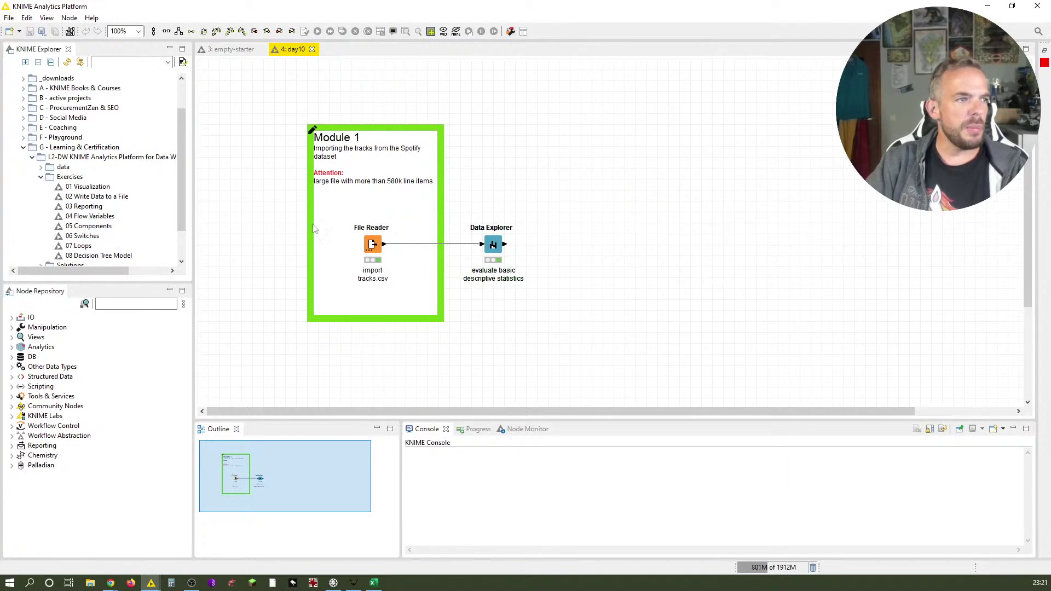
Search the node repository for "table cre" and add a Table Creator node to the empty area beyond the Data Explorer
click(119, 304)
text(tabel)
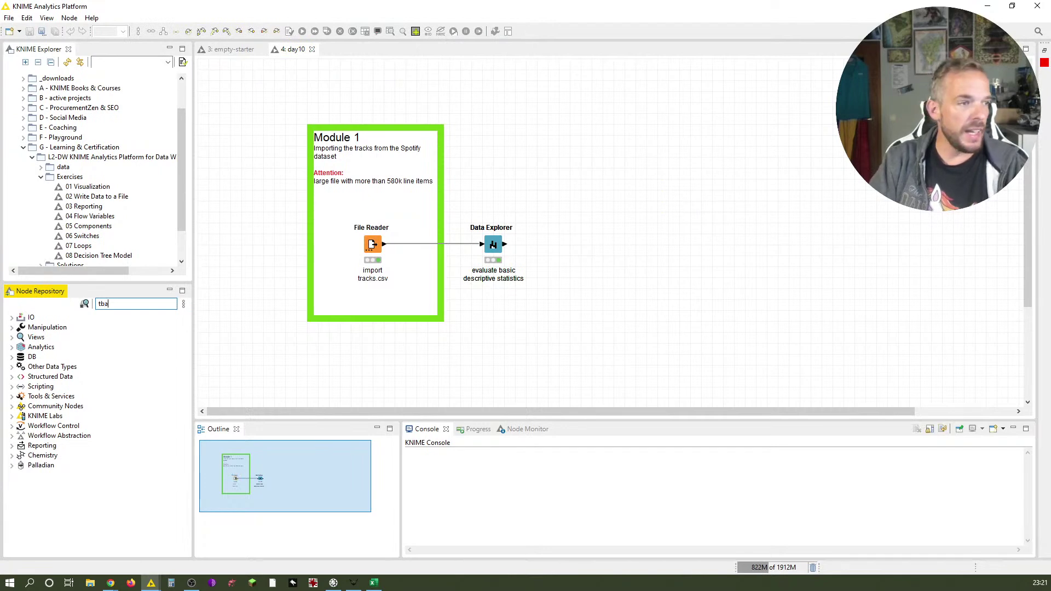
key(BackSpace)
key(BackSpace)
key(BackSpace)
key(BackSpace)
text(able cre)
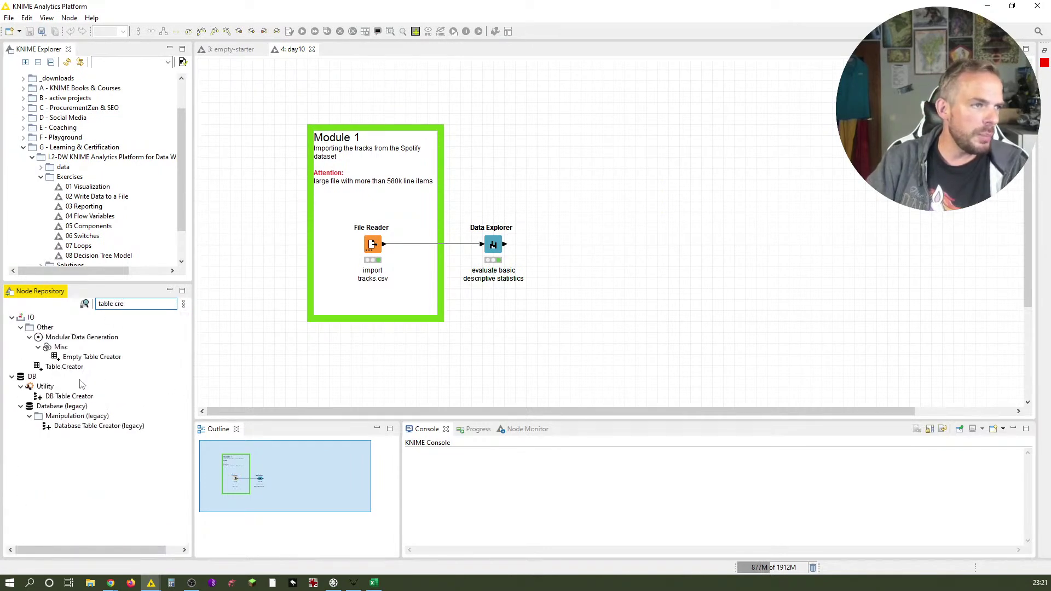
drag(64, 366, 666, 137)
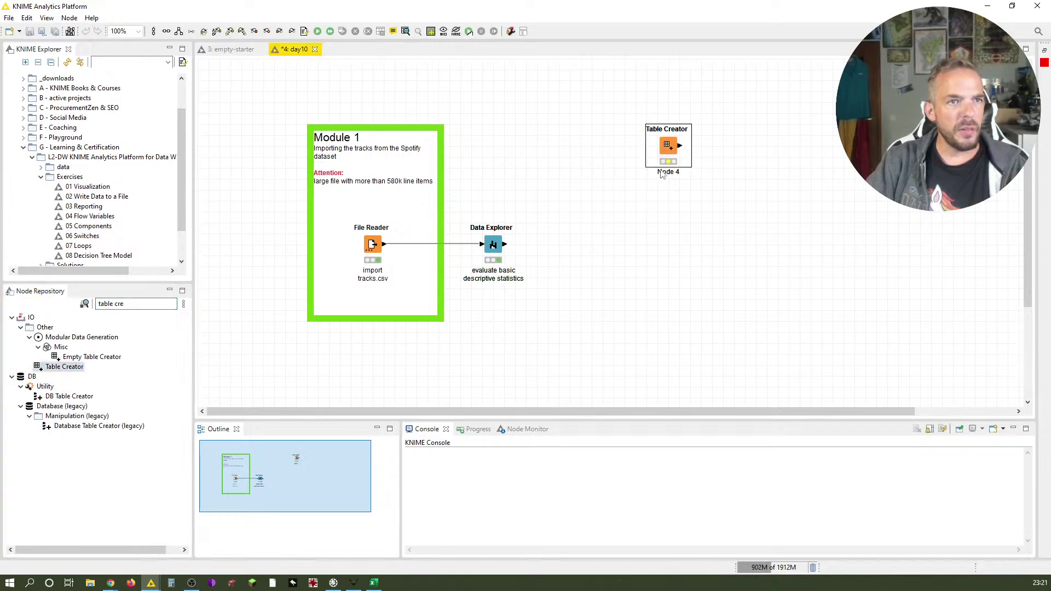
Open the Table Creator's configuration and define its first column as column1 with type String
double_click(666, 145)
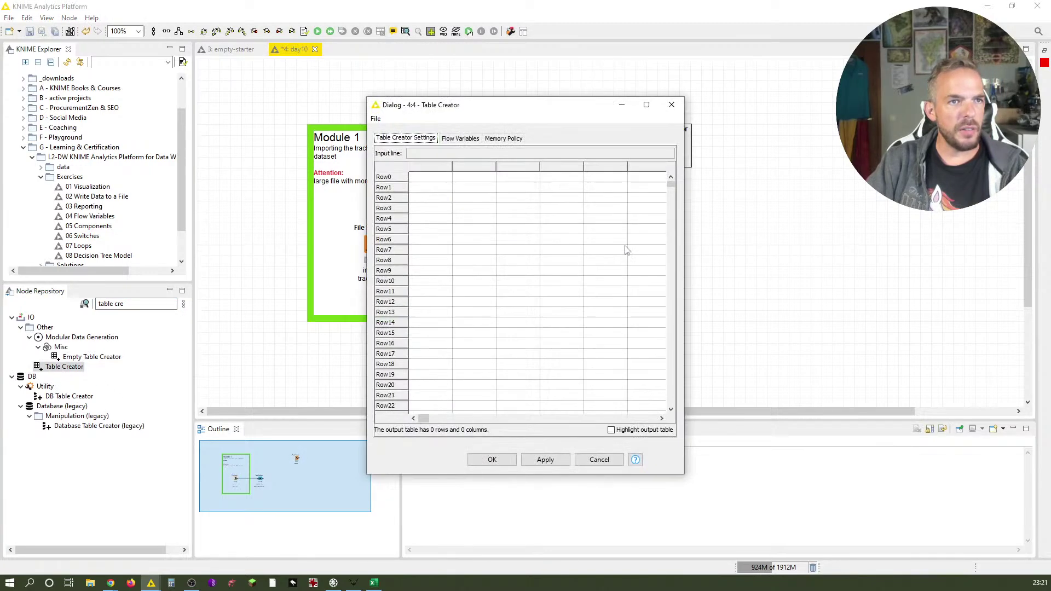
double_click(436, 167)
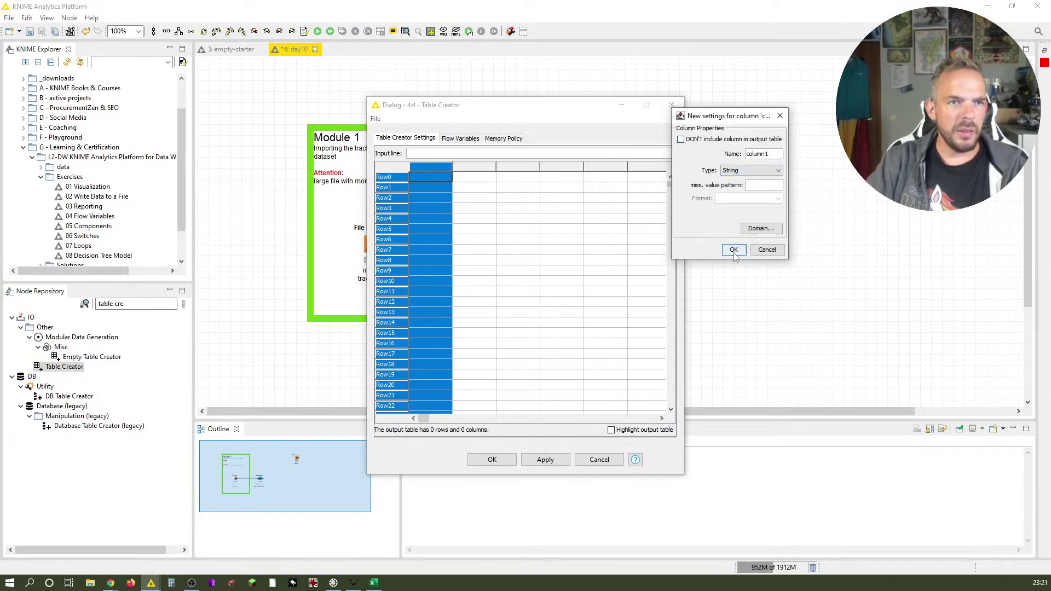
click(733, 247)
Fill column1 with A in Row0, B in Row1, C in Row4, D in Row5 and E in Row7, leaving the rows between empty
click(437, 176)
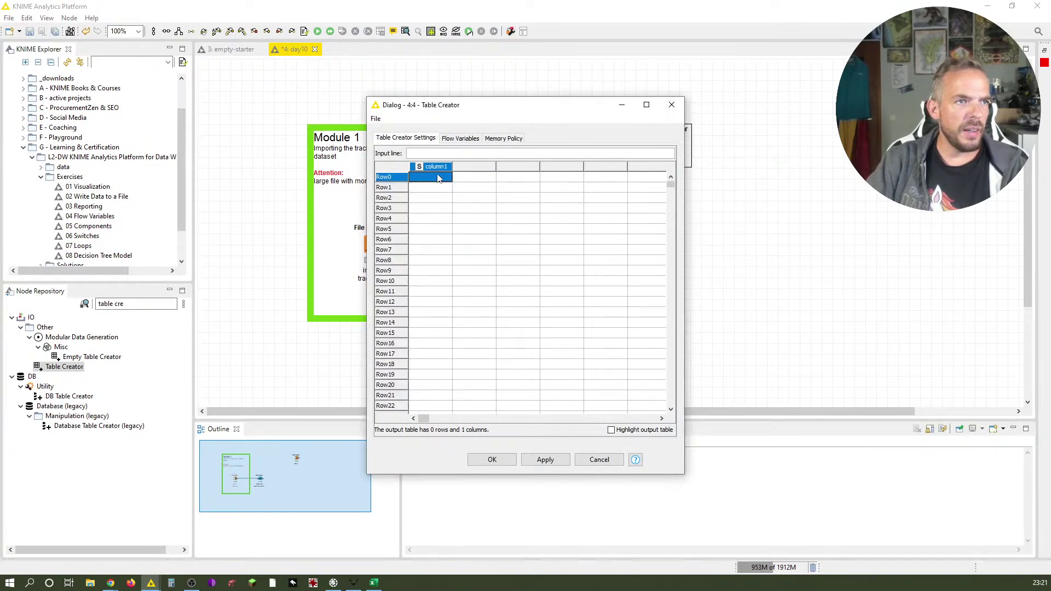
text(A)
key(Return)
text(B)
key(Return)
key(Return)
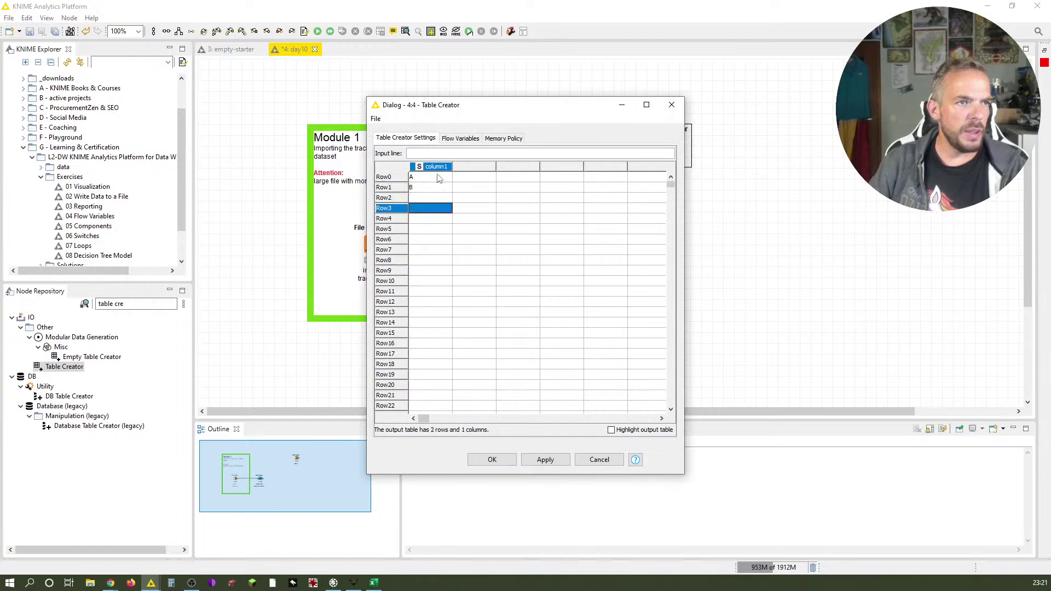
key(Return)
text(C)
key(Return)
text(D)
key(Return)
key(Return)
text(E)
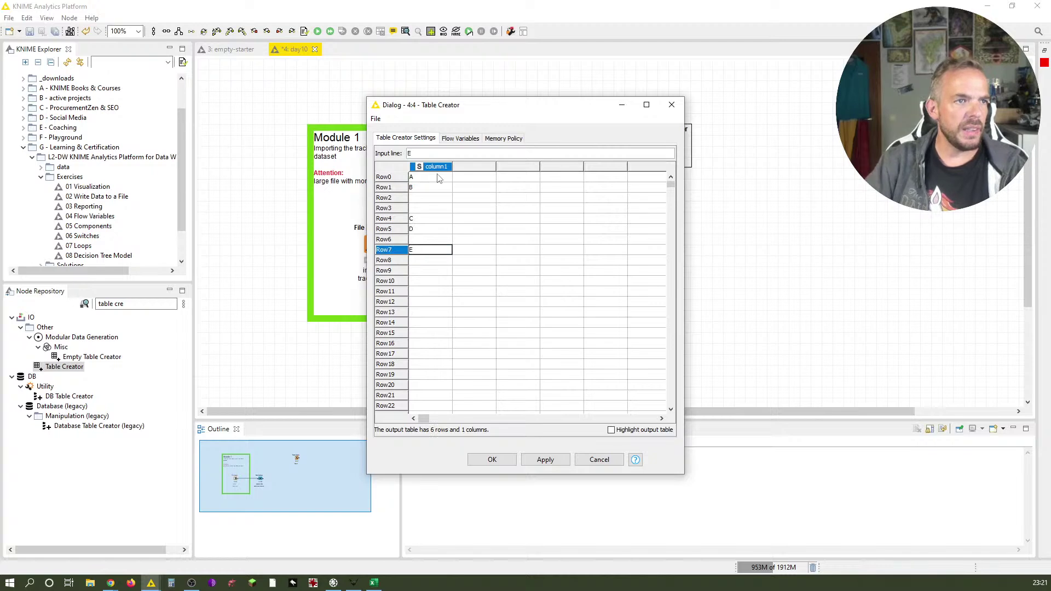
click(492, 460)
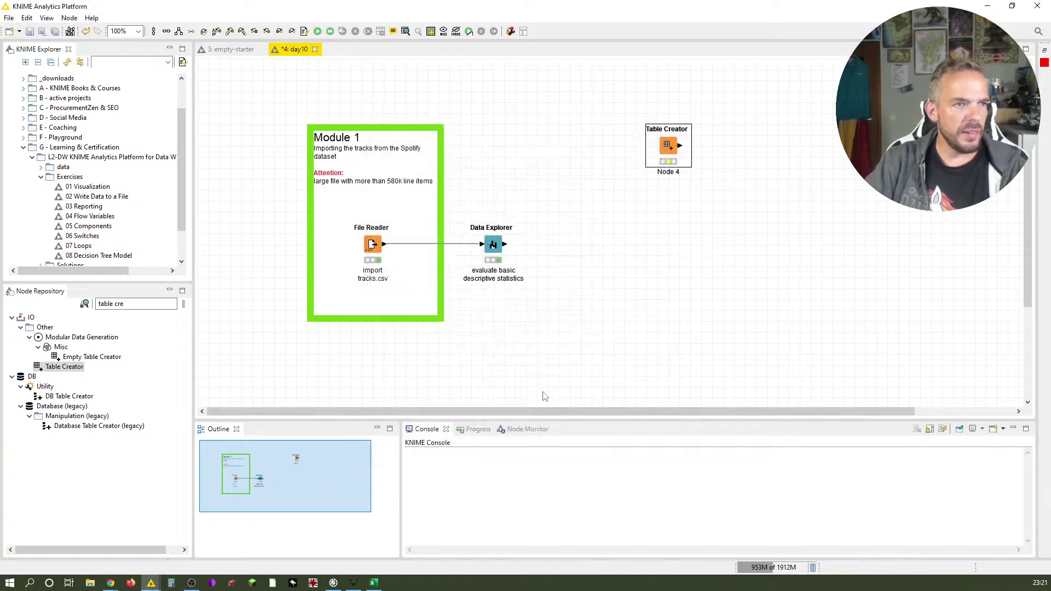
Execute the Table Creator node and open its manually created output table
right_click(669, 155)
click(678, 167)
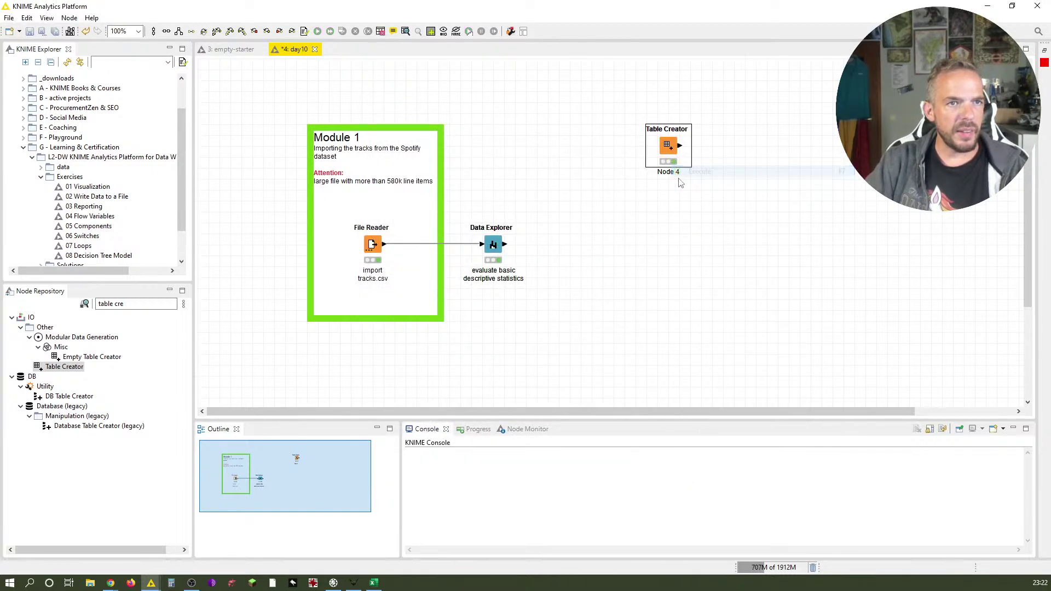
right_click(673, 150)
click(748, 416)
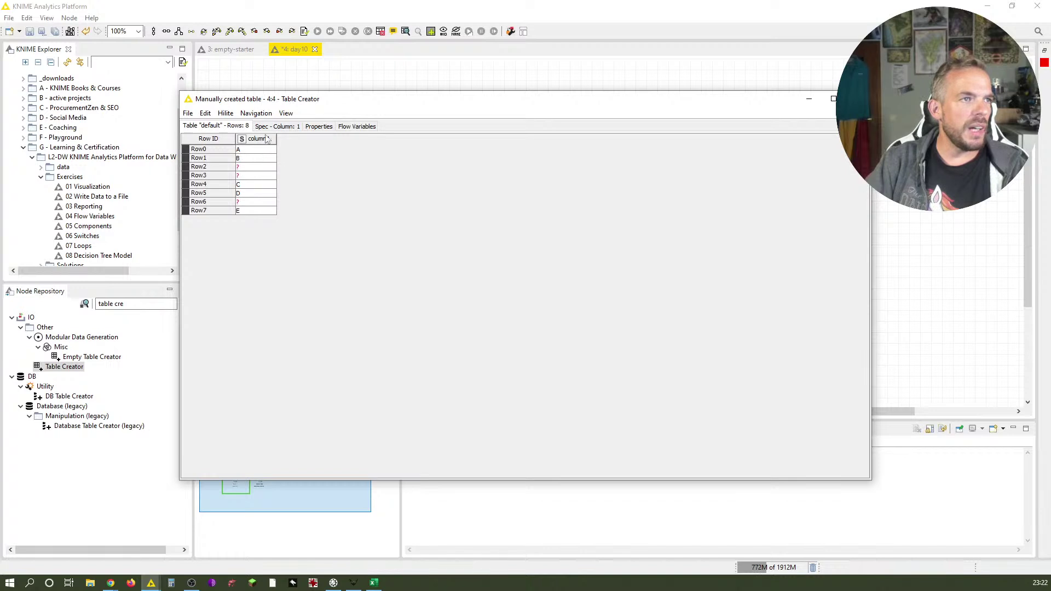
Increase the output table's font size three times to inspect the empty cells, and close the table
click(284, 113)
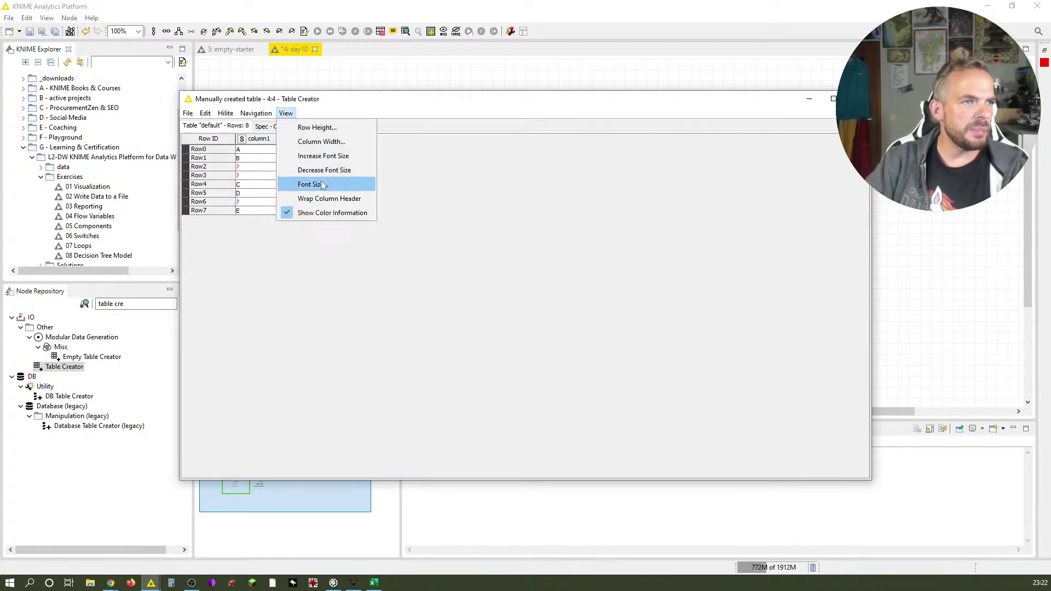
click(327, 156)
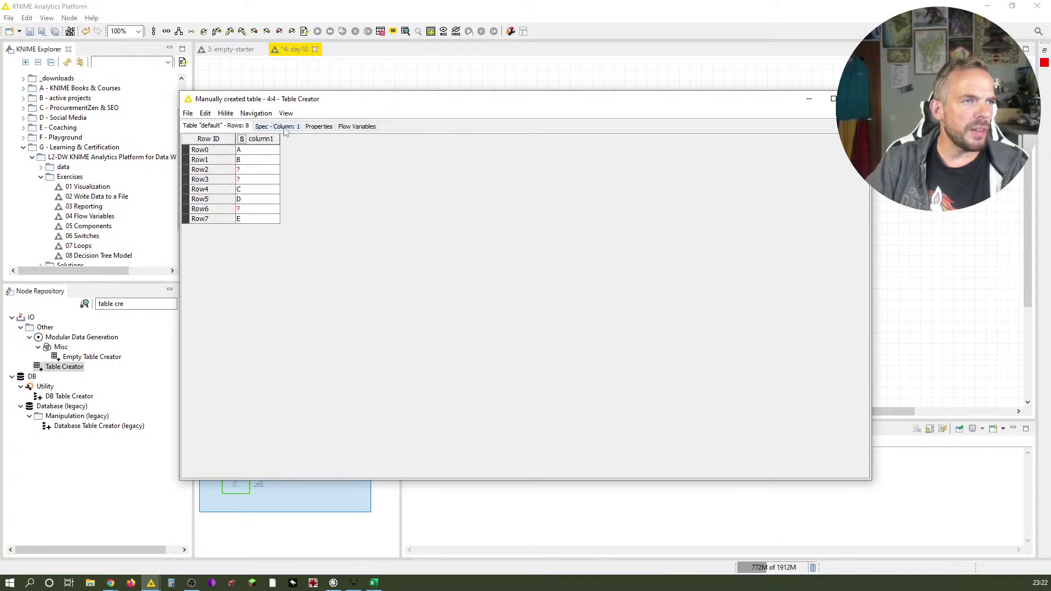
click(286, 113)
click(323, 156)
click(286, 113)
click(324, 155)
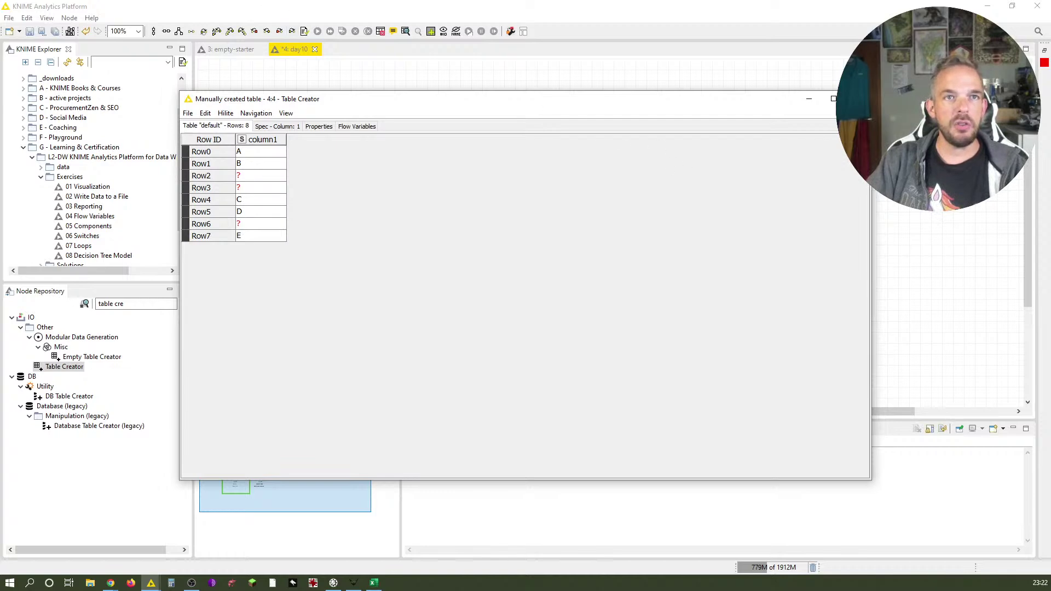
click(858, 99)
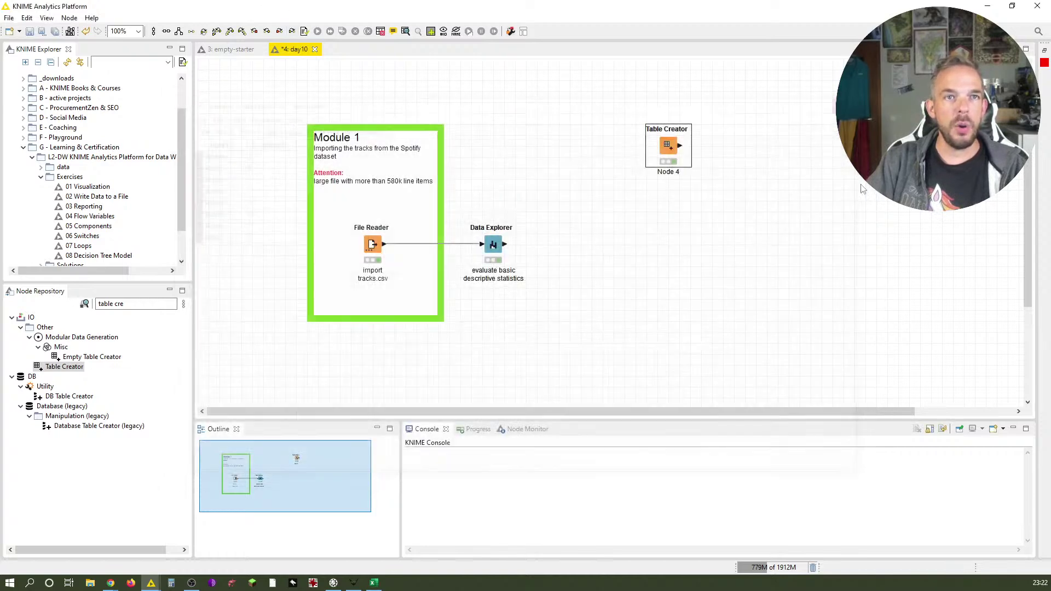
Search the node repository for "missing" and add a Missing Value node connected to the Table Creator
click(140, 307)
text(missing)
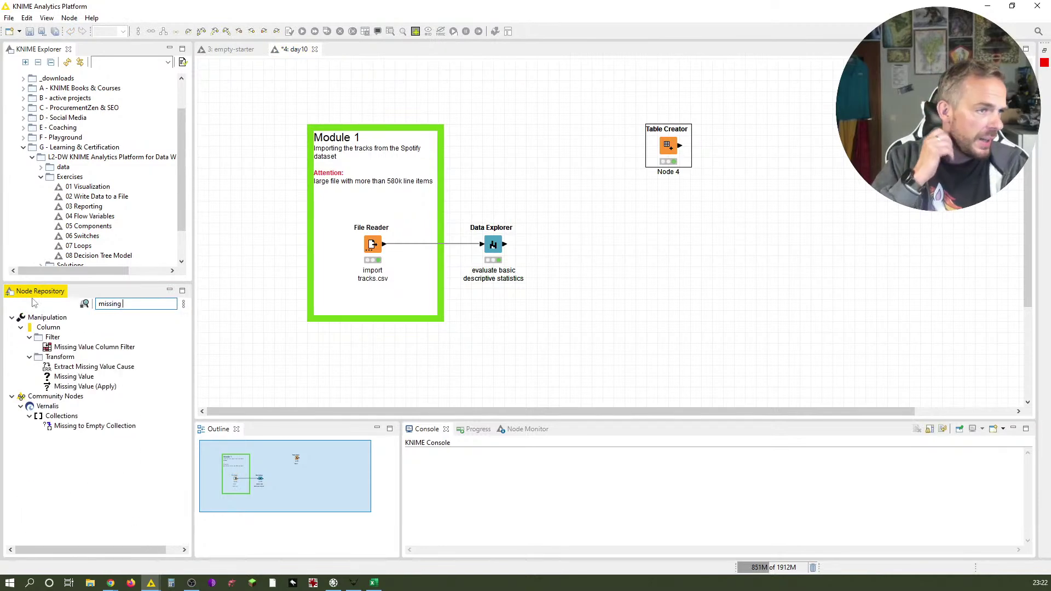
double_click(85, 377)
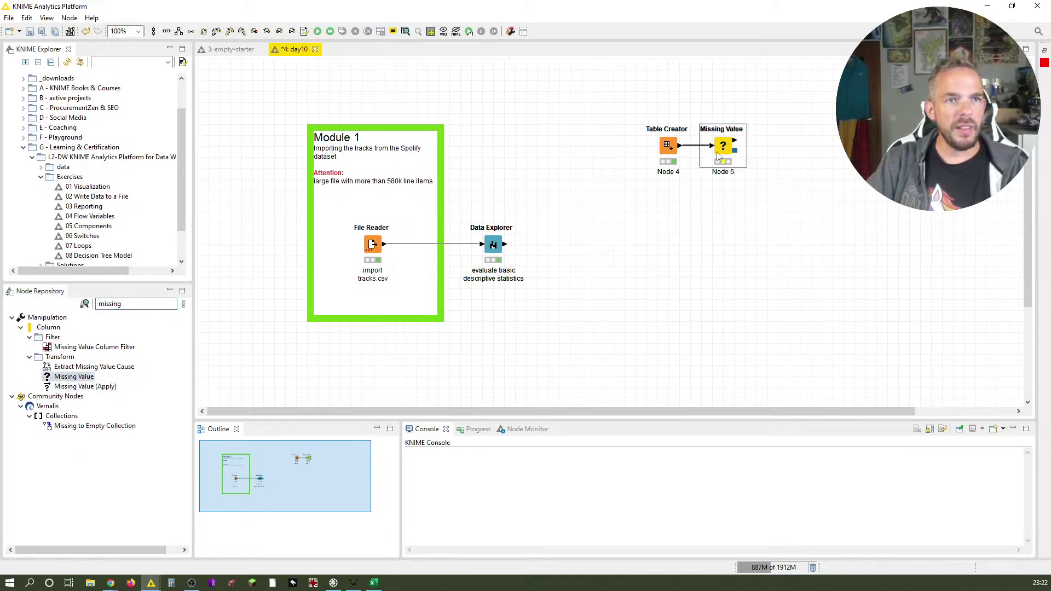
Configure the Missing Value node to replace missing strings with the fixed value ZZZ
double_click(723, 146)
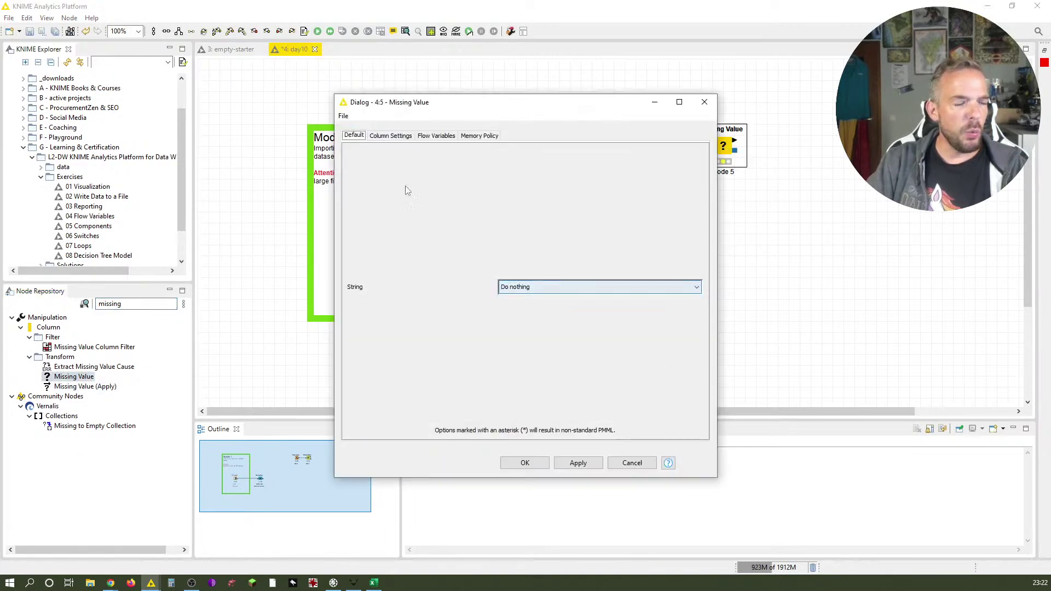
click(606, 288)
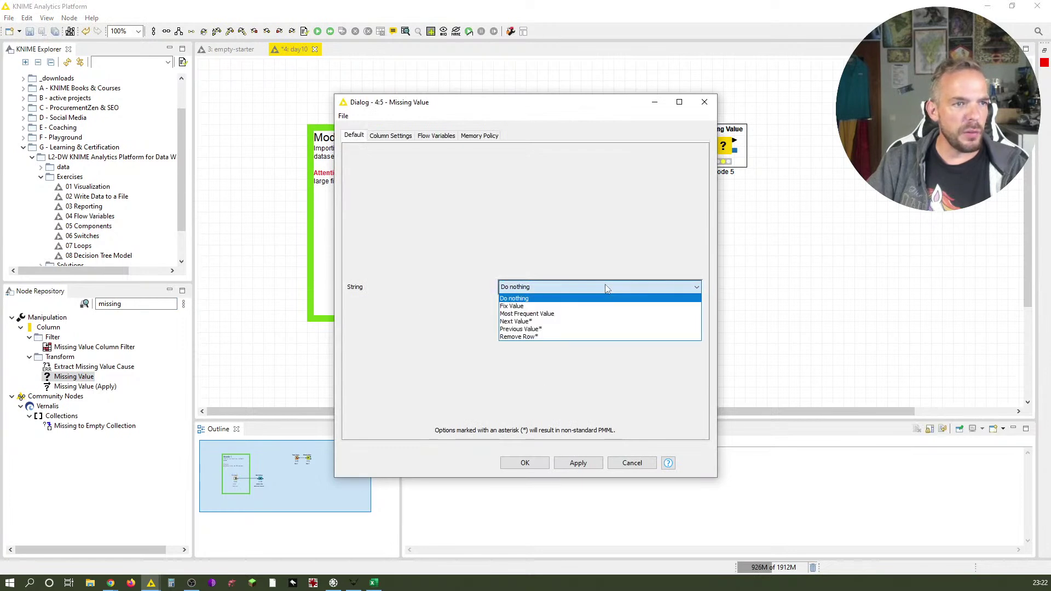
click(597, 306)
click(585, 297)
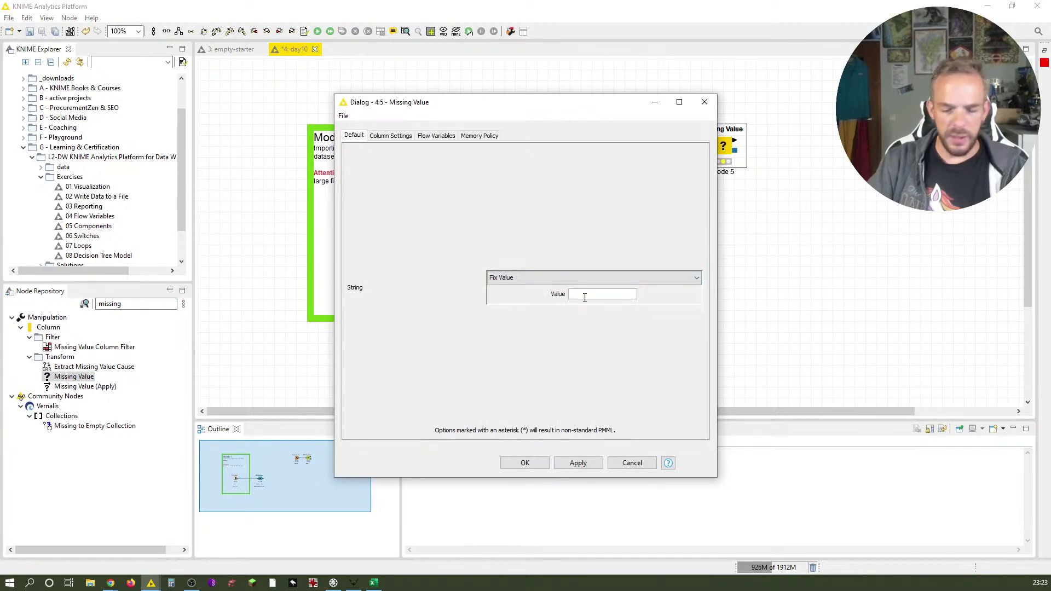
text(ZZZ)
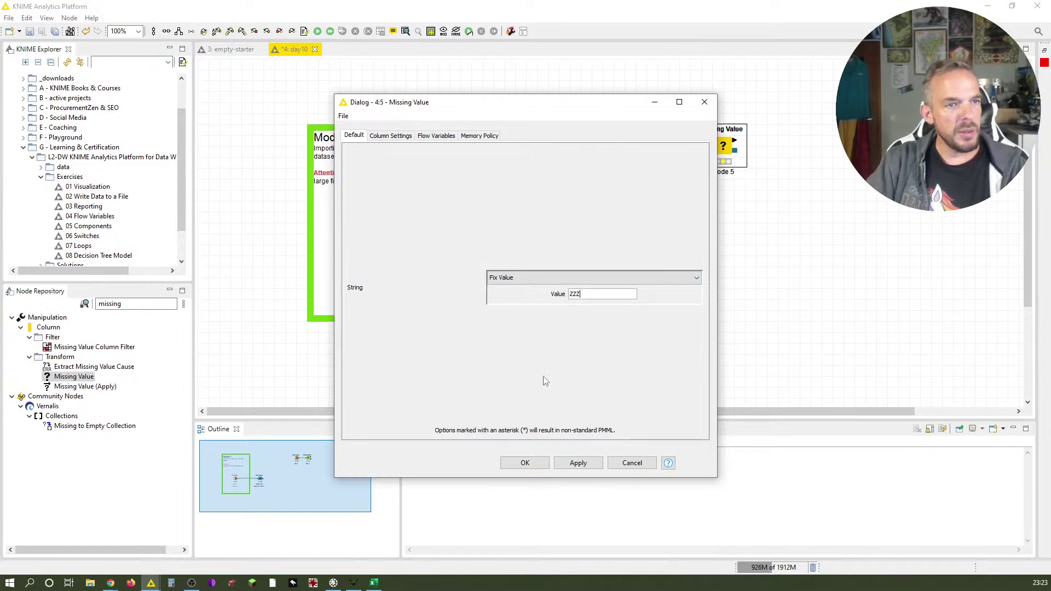
click(521, 464)
Execute the Missing Value node, inspect its output table, and close the table
right_click(726, 161)
click(736, 163)
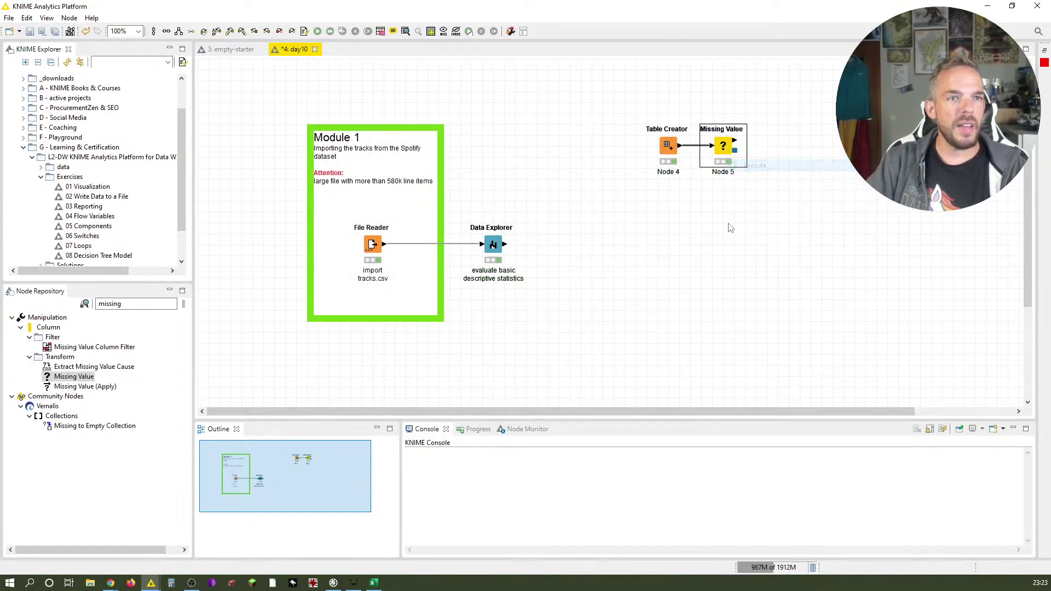
right_click(726, 144)
click(766, 405)
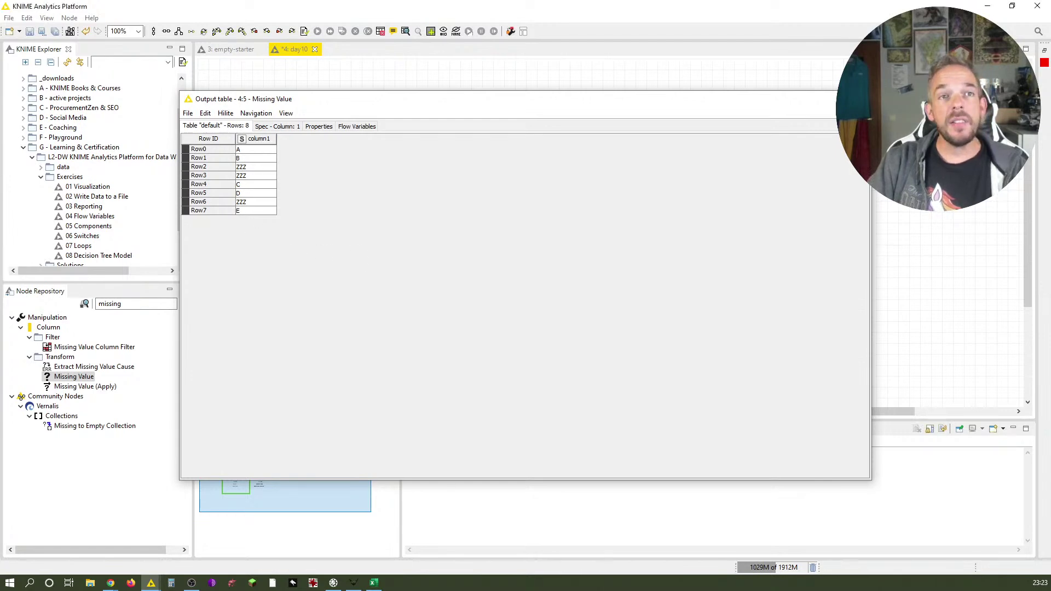
click(857, 98)
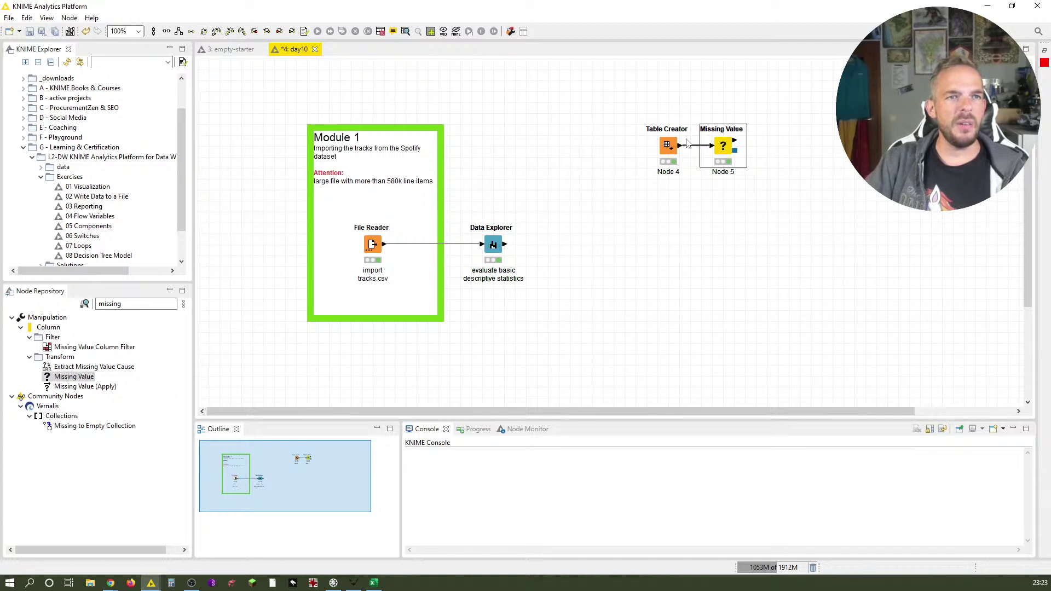
View the Table Creator's output table once more, close it, and delete the Table Creator and Missing Value nodes from the workflow
right_click(670, 155)
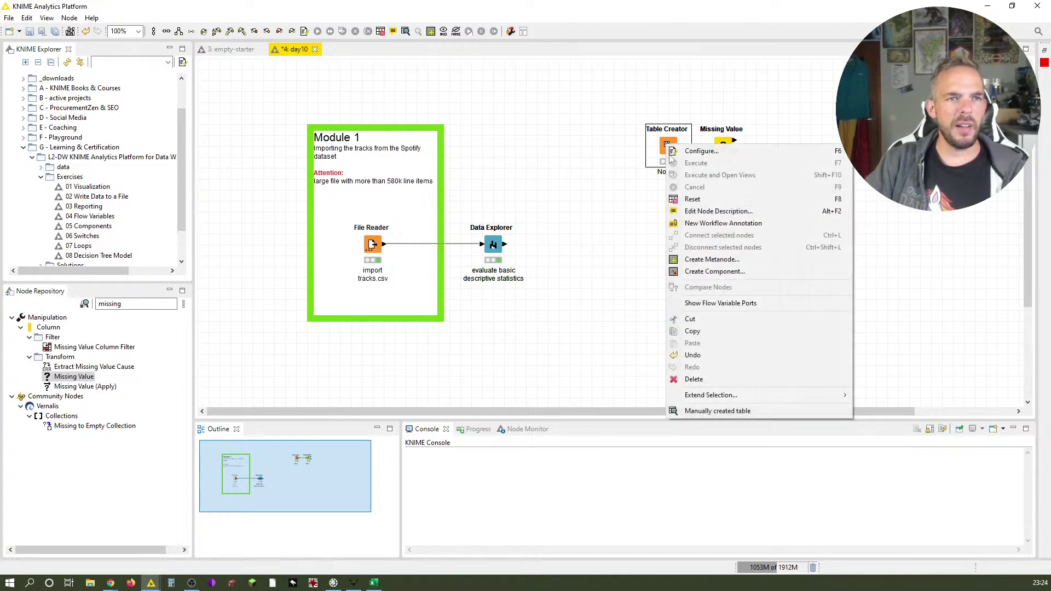
click(747, 412)
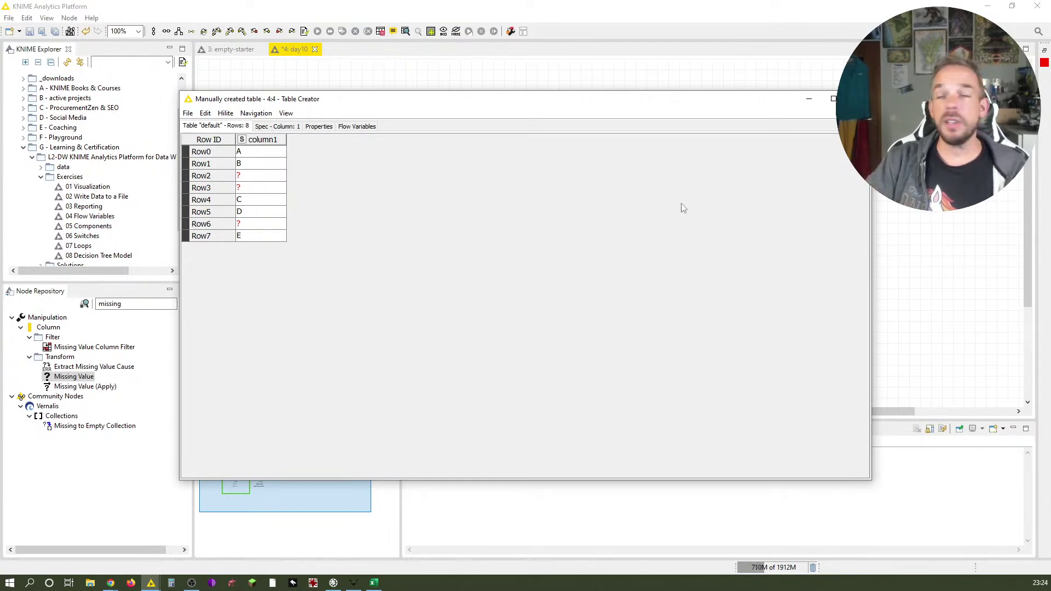
click(858, 99)
drag(800, 218, 638, 117)
key(Delete)
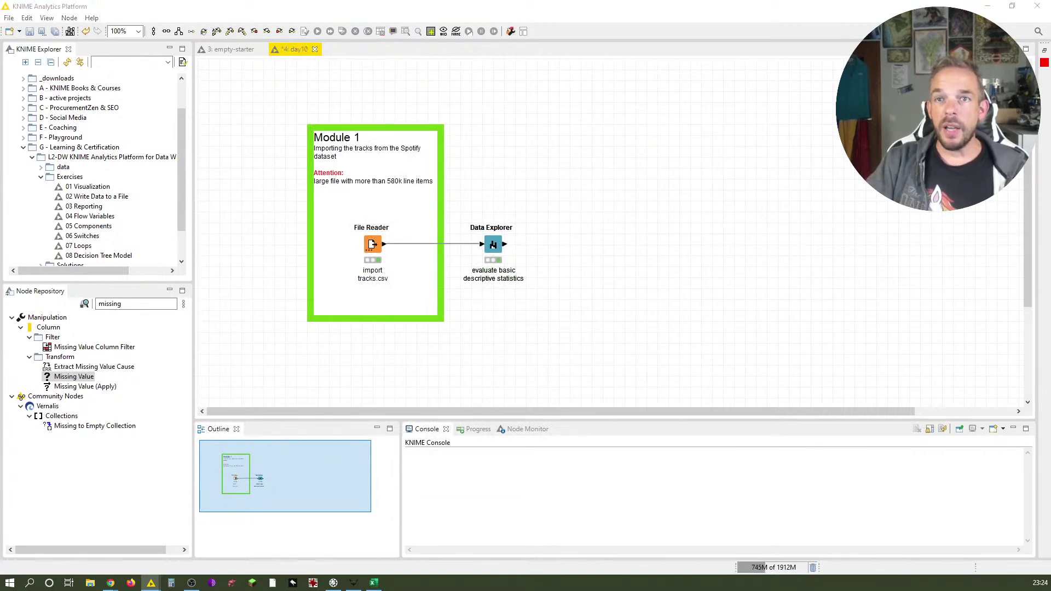
Switch to Chrome and open the Day 12 "Inf, NaN, and Null" article in a new tab for viewing
key(alt+Tab)
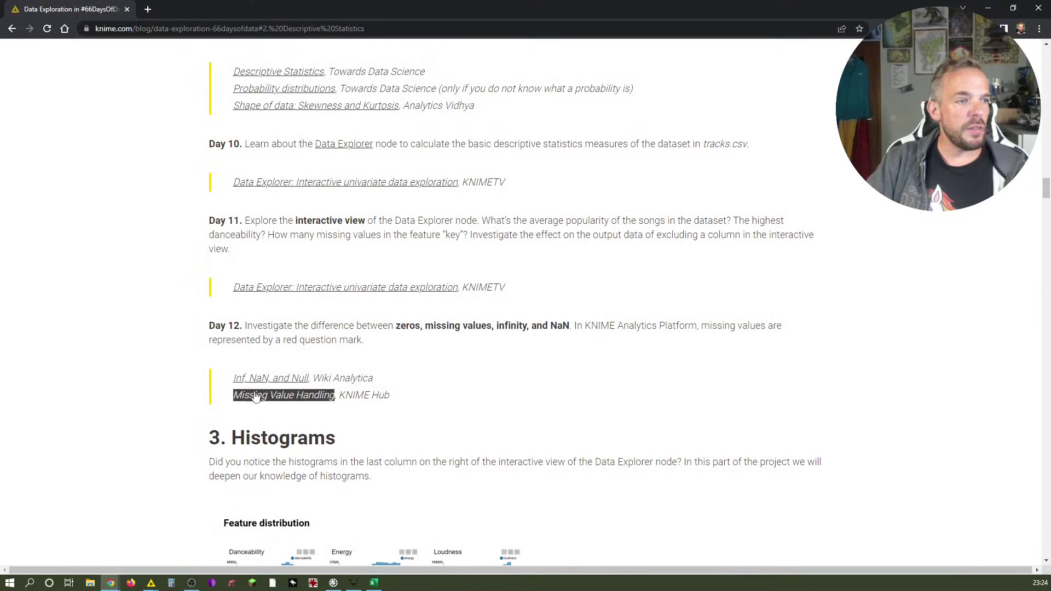
right_click(267, 380)
click(283, 391)
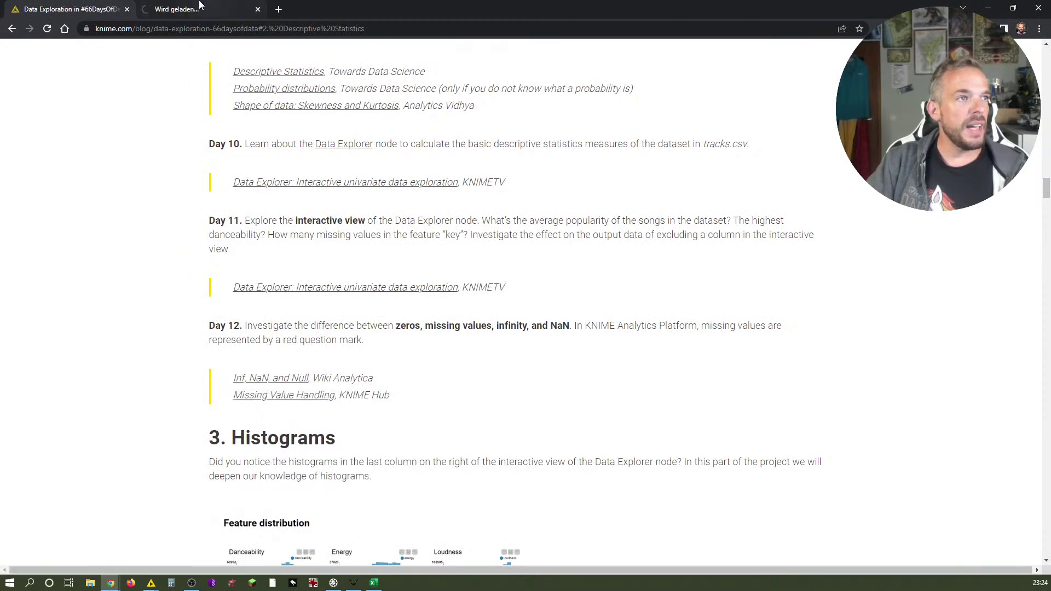
click(247, 7)
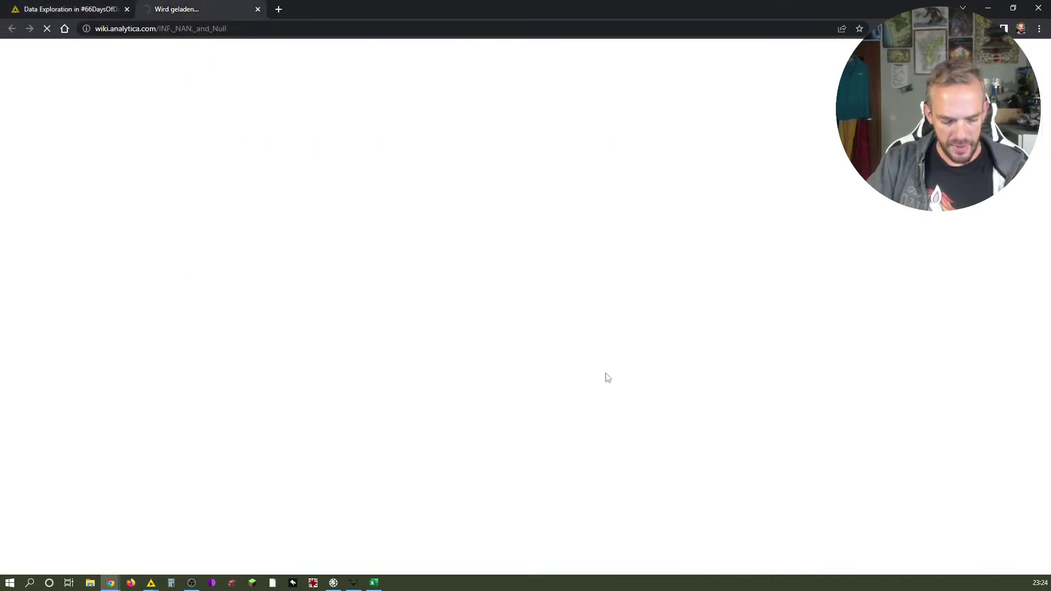
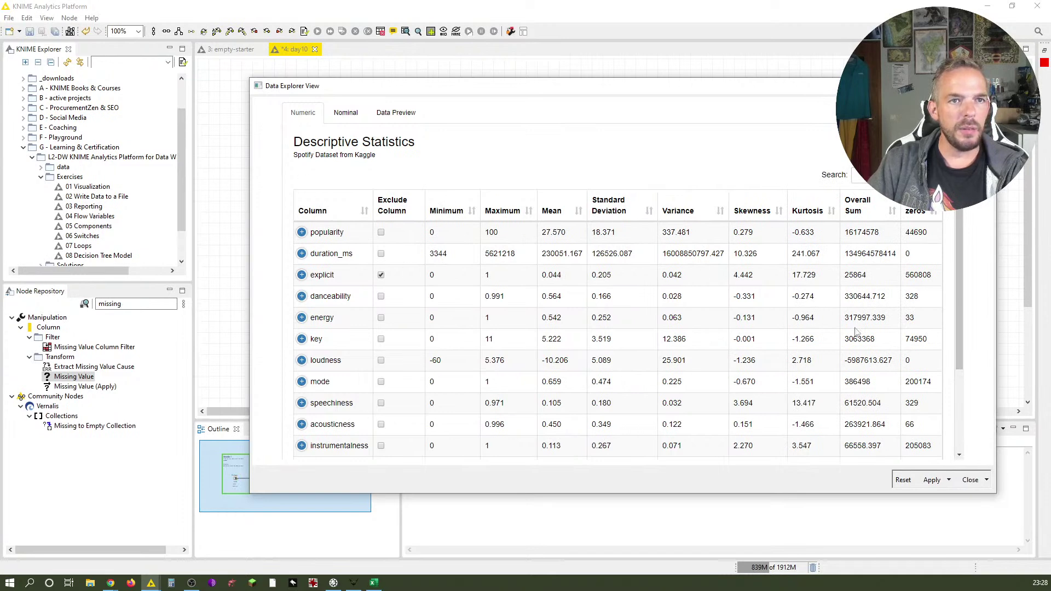
Examine the missing, NaN and infinity counts of the energy and danceability columns in the Data Explorer view, and close the view
click(301, 318)
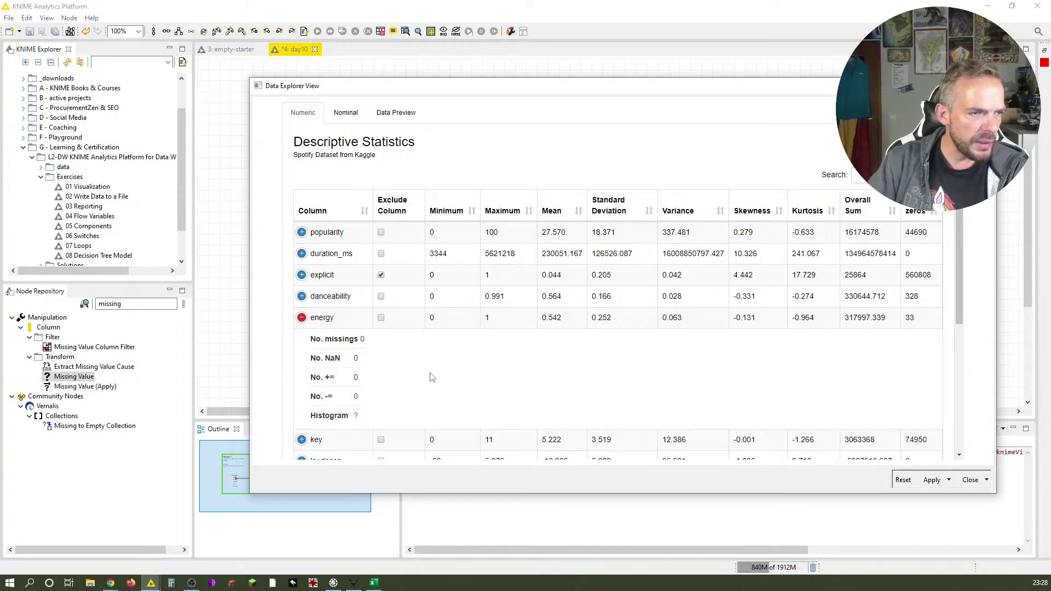
scroll(430, 376, down, 1)
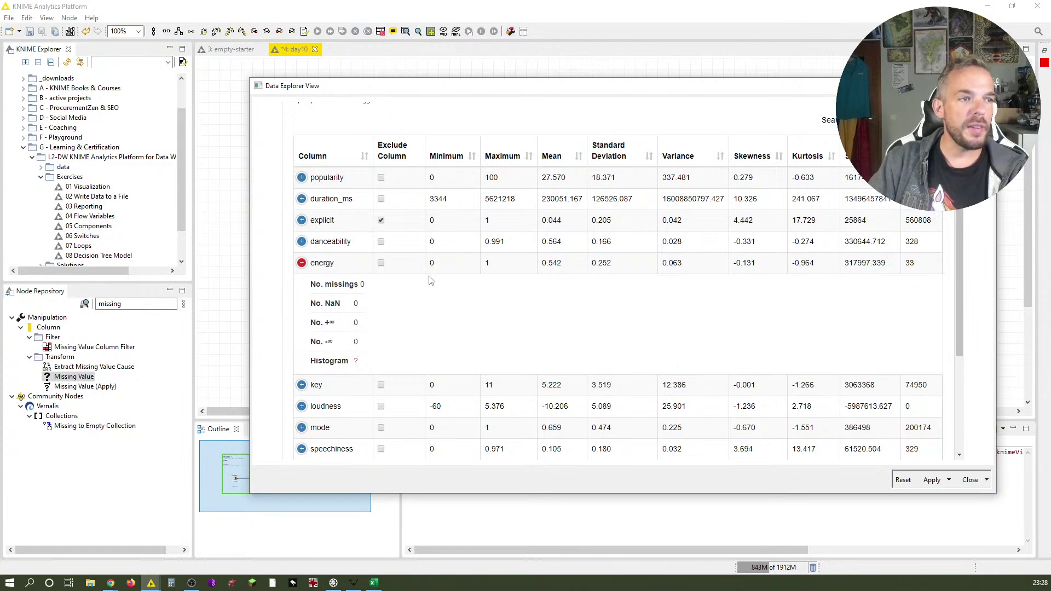
click(301, 242)
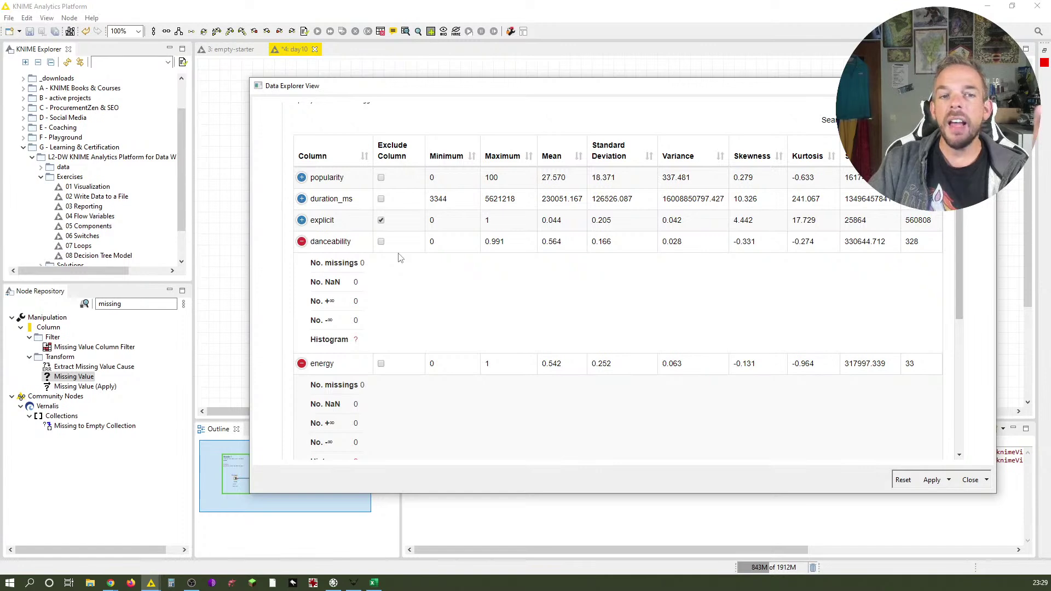
click(966, 481)
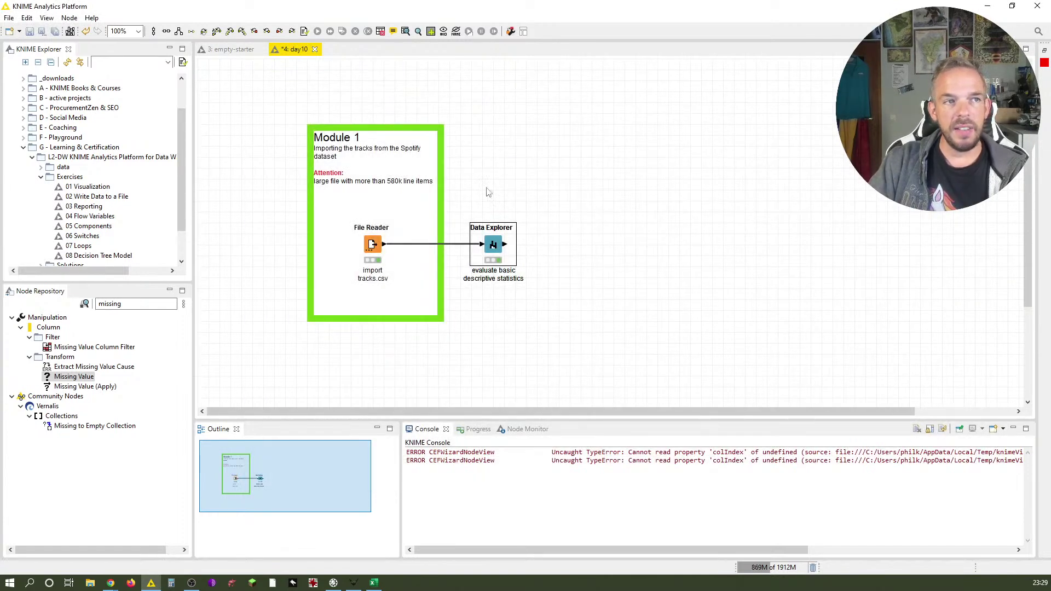